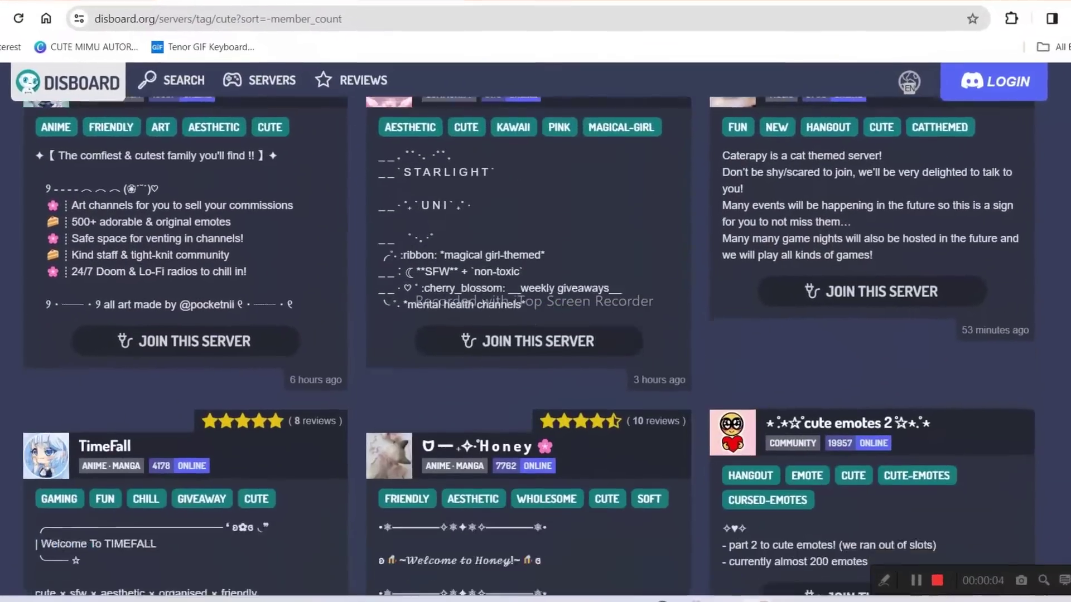
pyautogui.scroll(-2, 535, 335)
pyautogui.scroll(-2, 536, 335)
pyautogui.scroll(-1, 535, 335)
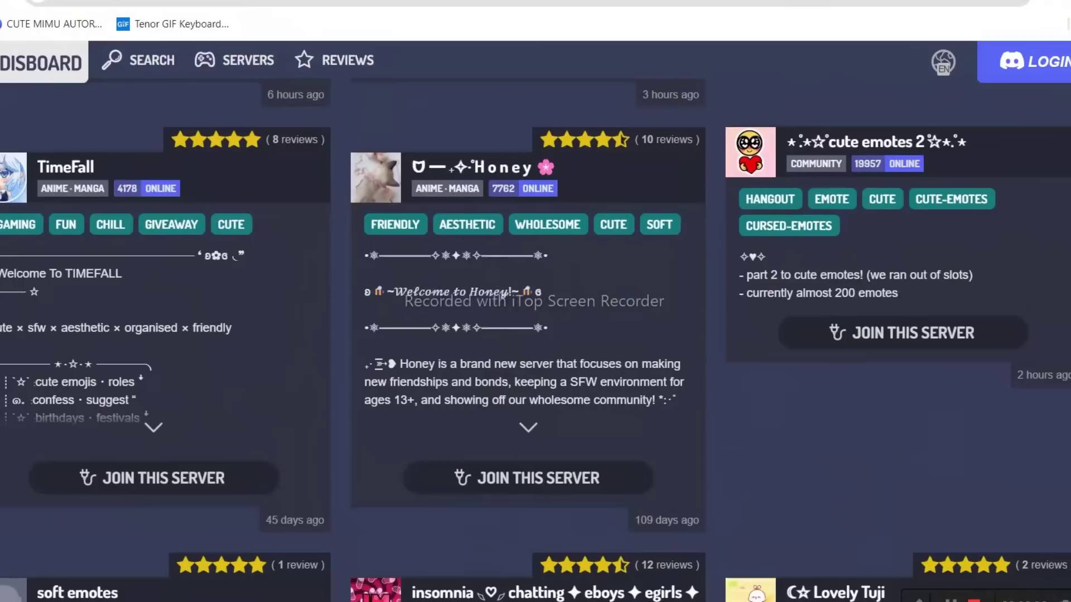
pyautogui.scroll(-1, 536, 336)
pyautogui.scroll(-1, 535, 334)
pyautogui.scroll(-2, 535, 335)
pyautogui.scroll(-1, 535, 335)
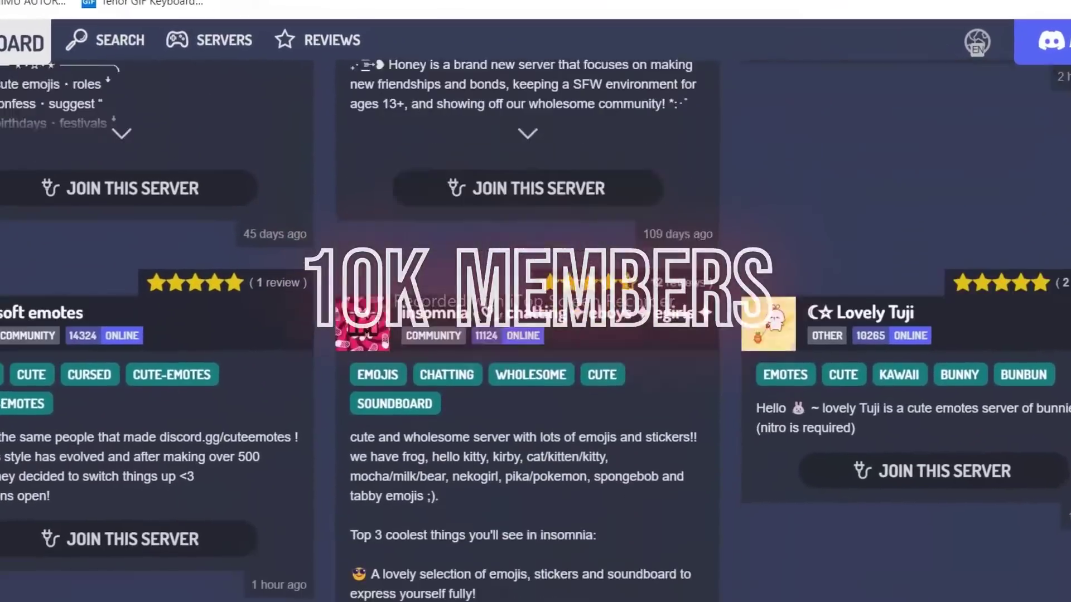
pyautogui.scroll(-1, 536, 334)
pyautogui.scroll(-1, 536, 334)
pyautogui.scroll(-1, 536, 335)
pyautogui.scroll(-1, 536, 334)
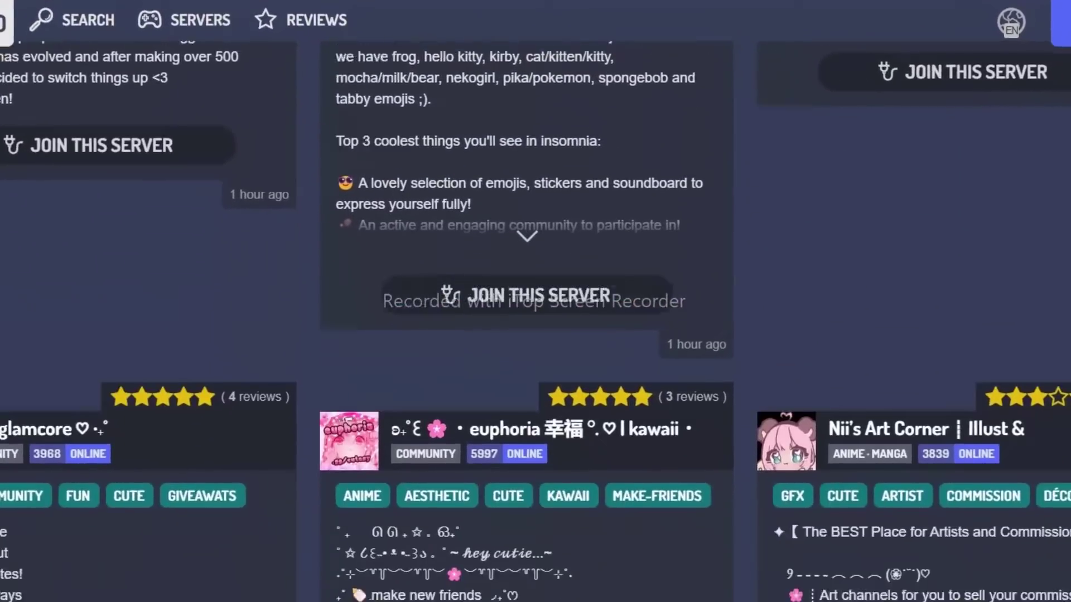
pyautogui.scroll(-2, 535, 335)
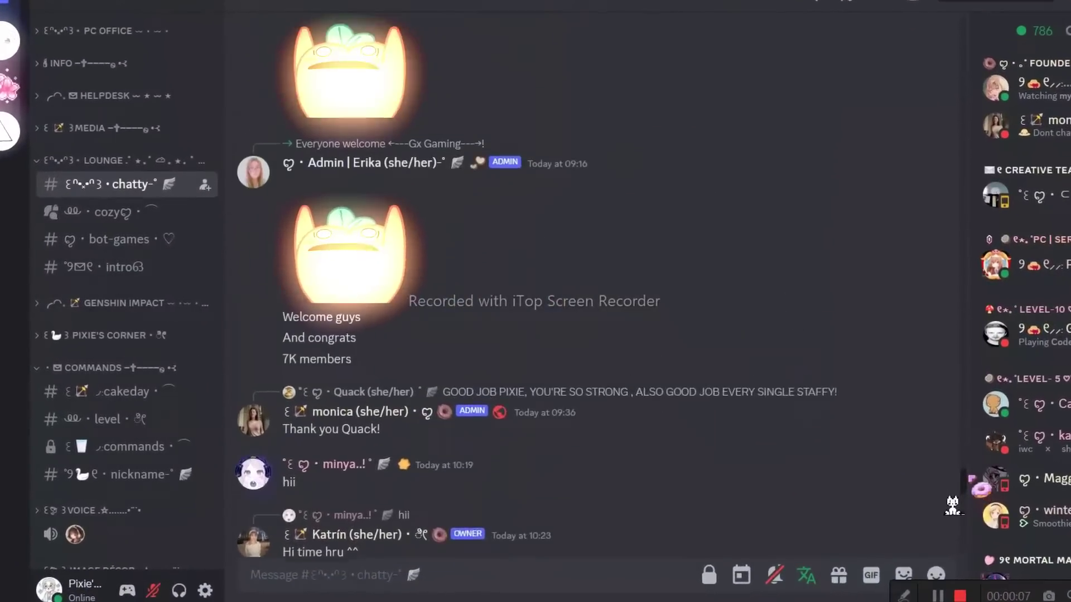
pyautogui.scroll(10, 712, 450)
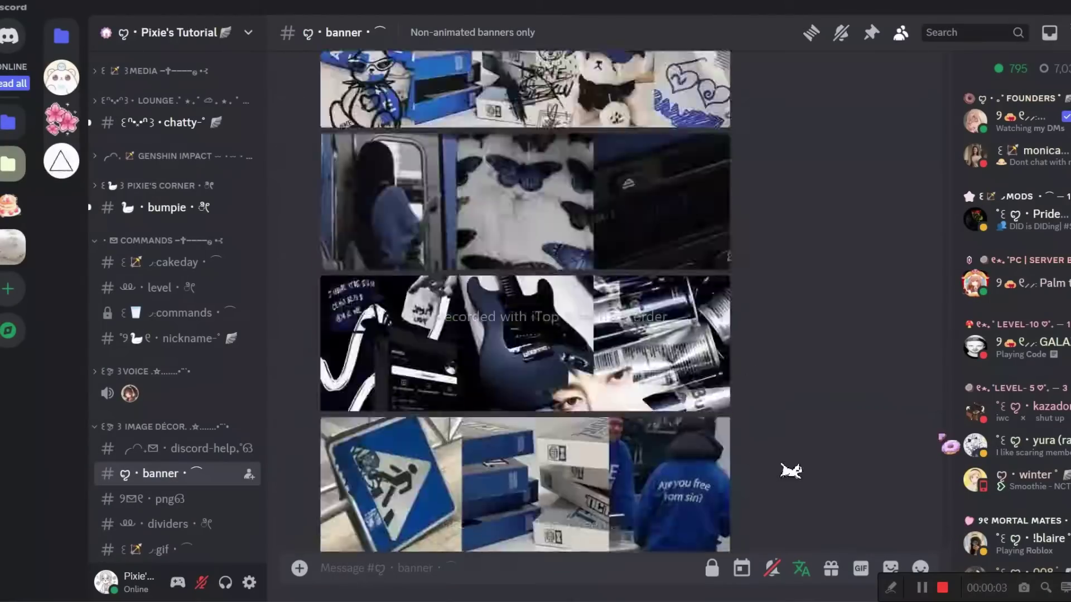
pyautogui.scroll(10, 897, 497)
pyautogui.scroll(10, 918, 497)
# - Move from the banner channel down to the png channel with Alt+Down
pyautogui.hotkey('alt', 'Down')
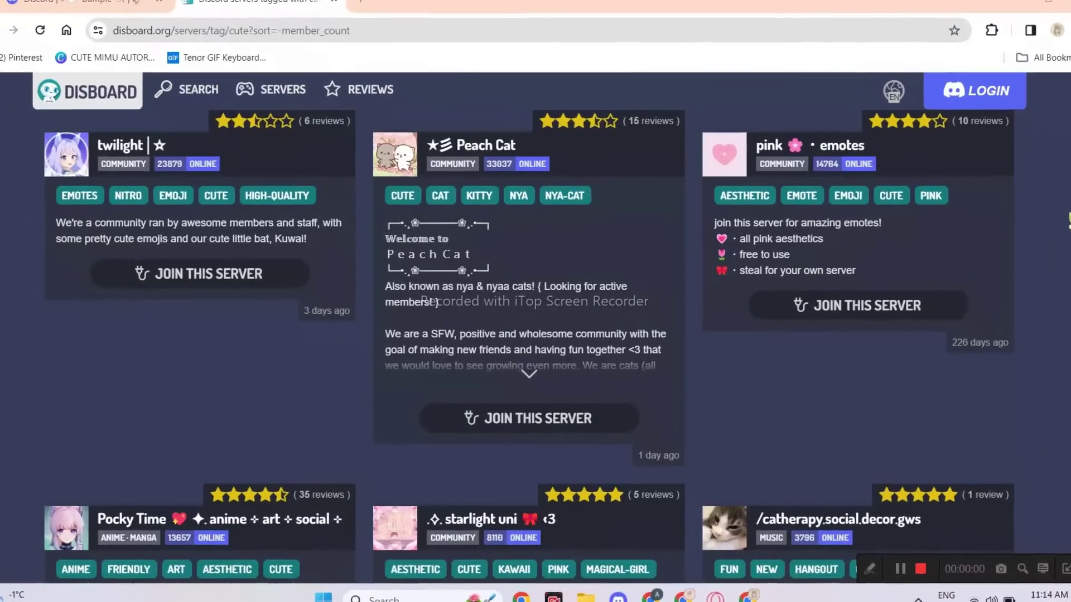
pyautogui.scroll(-1, 536, 335)
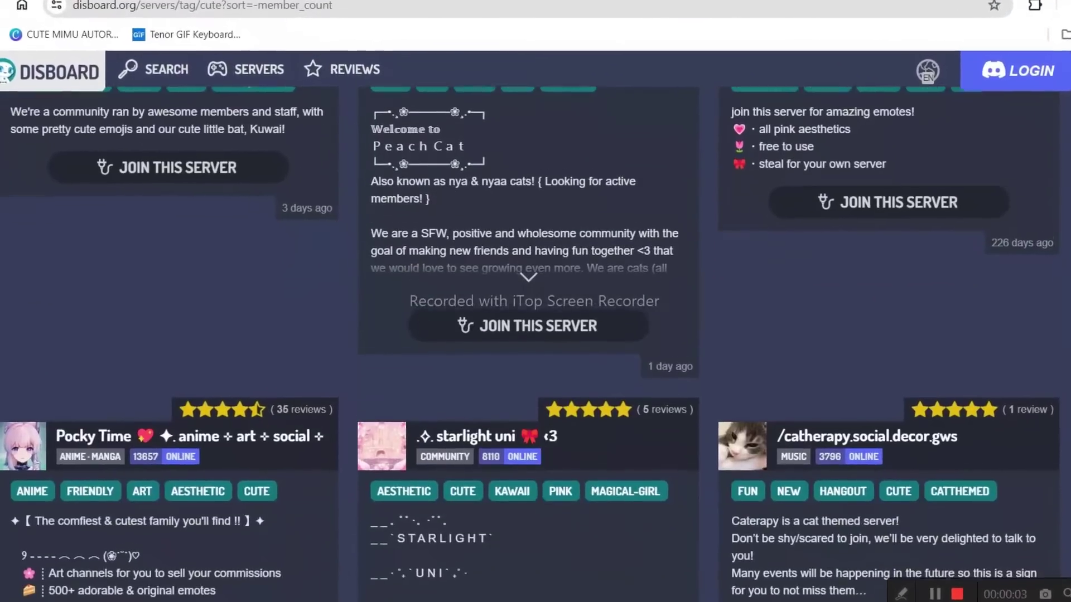
pyautogui.scroll(-1, 535, 335)
pyautogui.scroll(-2, 535, 335)
pyautogui.scroll(-2, 535, 334)
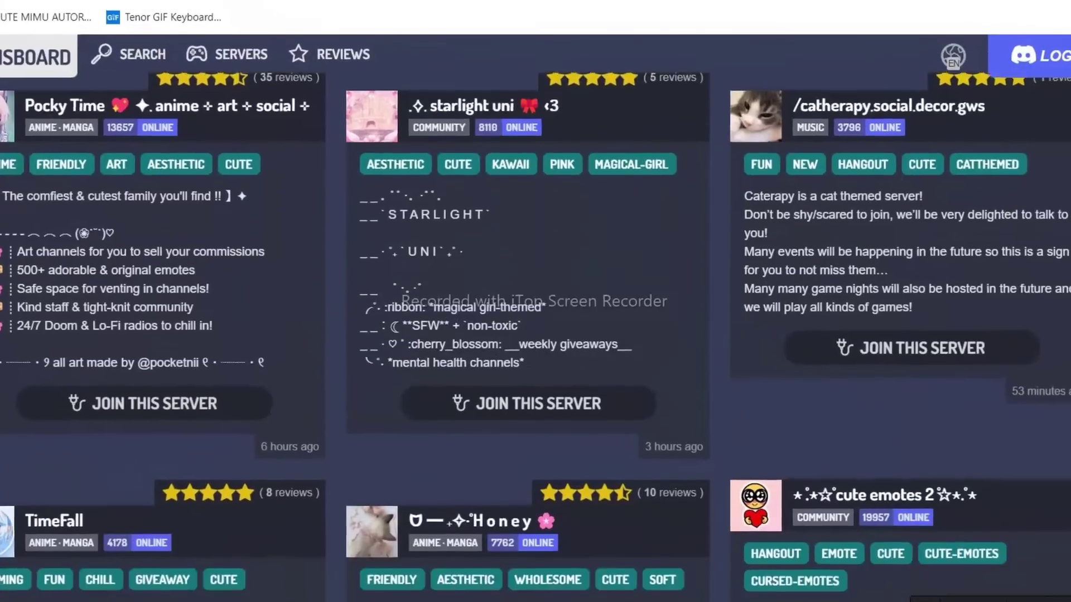
pyautogui.scroll(-2, 535, 335)
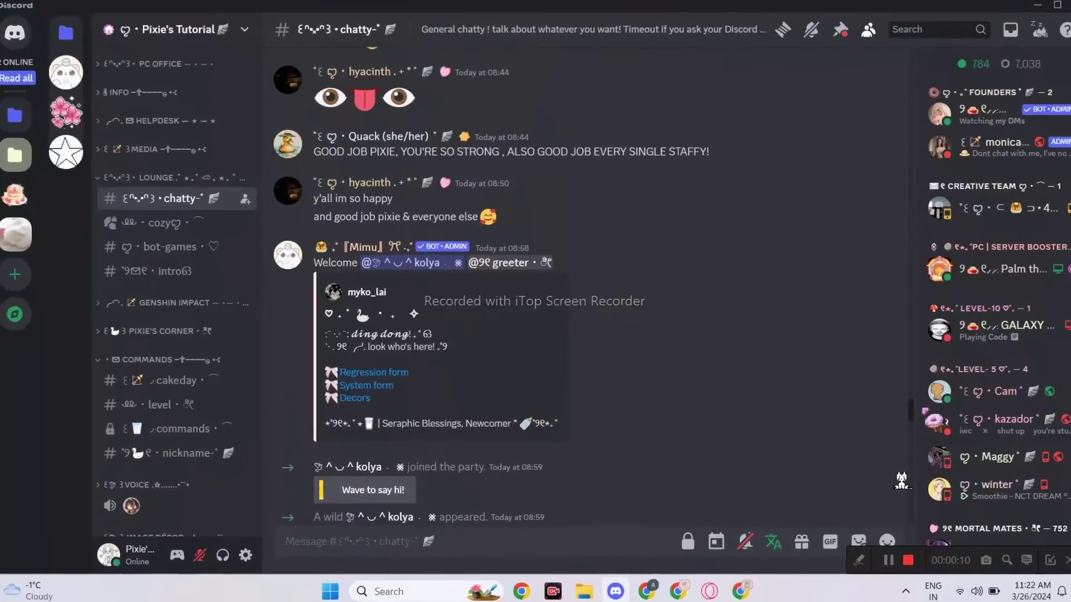
pyautogui.scroll(5, 910, 485)
pyautogui.scroll(5, 910, 486)
pyautogui.scroll(5, 910, 485)
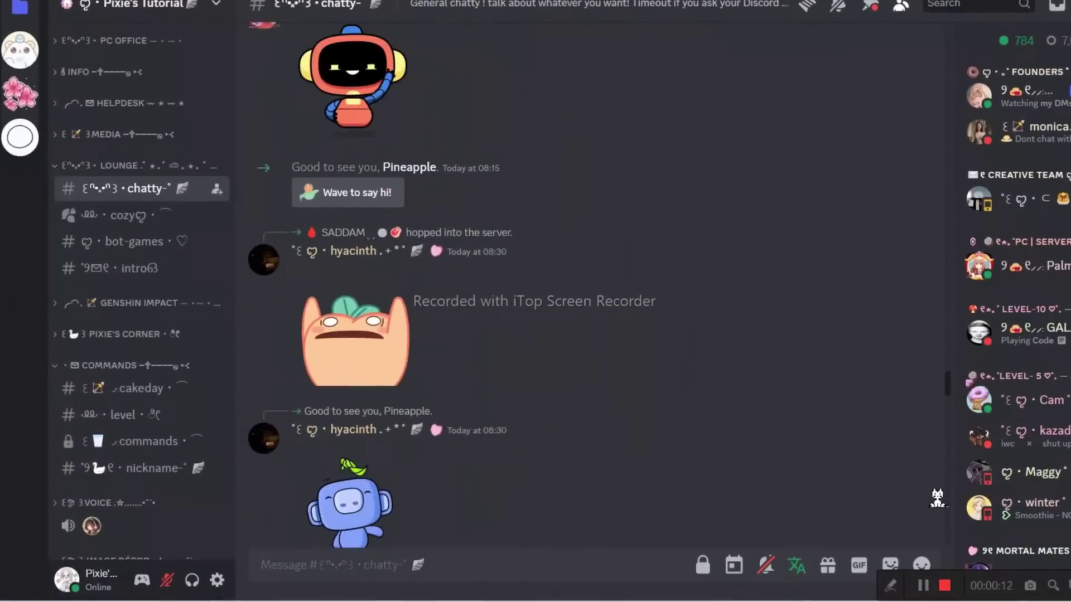
pyautogui.scroll(5, 910, 485)
pyautogui.scroll(5, 946, 501)
pyautogui.scroll(5, 946, 502)
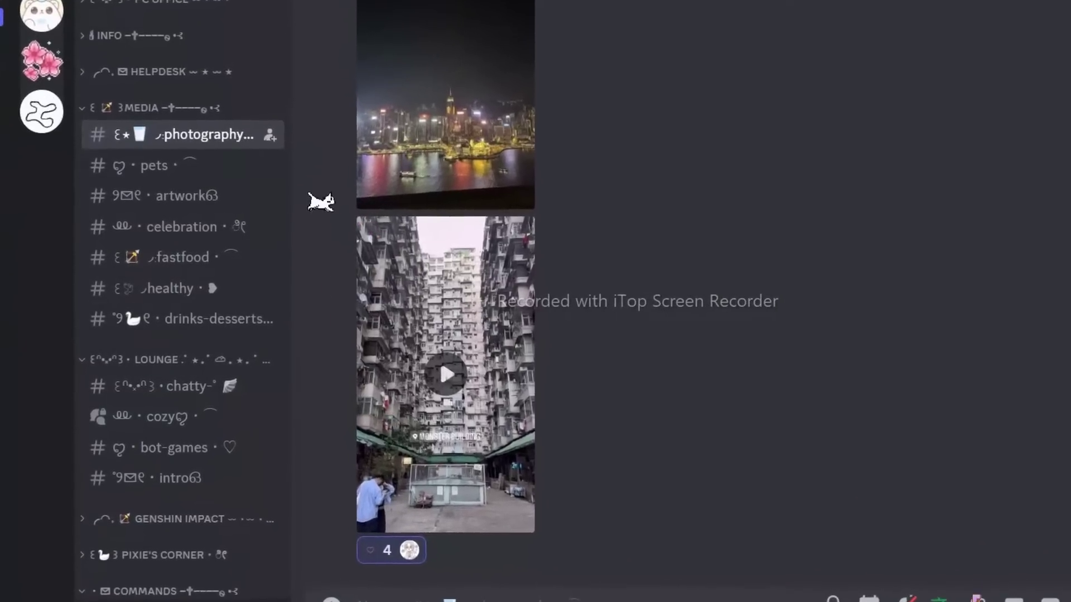
pyautogui.scroll(-5, 284, 318)
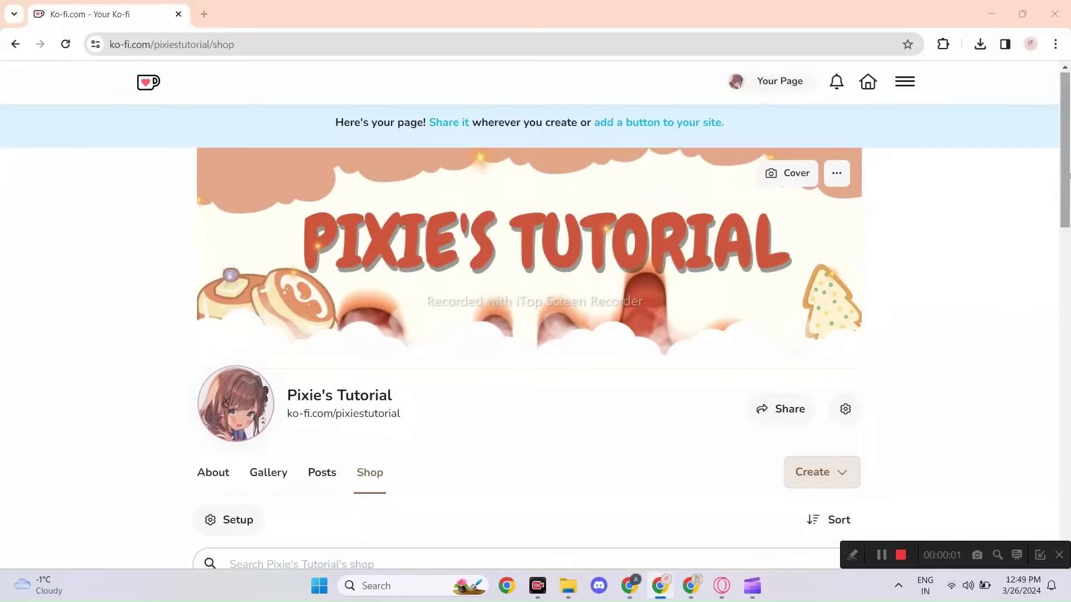
pyautogui.moveTo(1068, 174); pyautogui.dragTo(1068, 303)
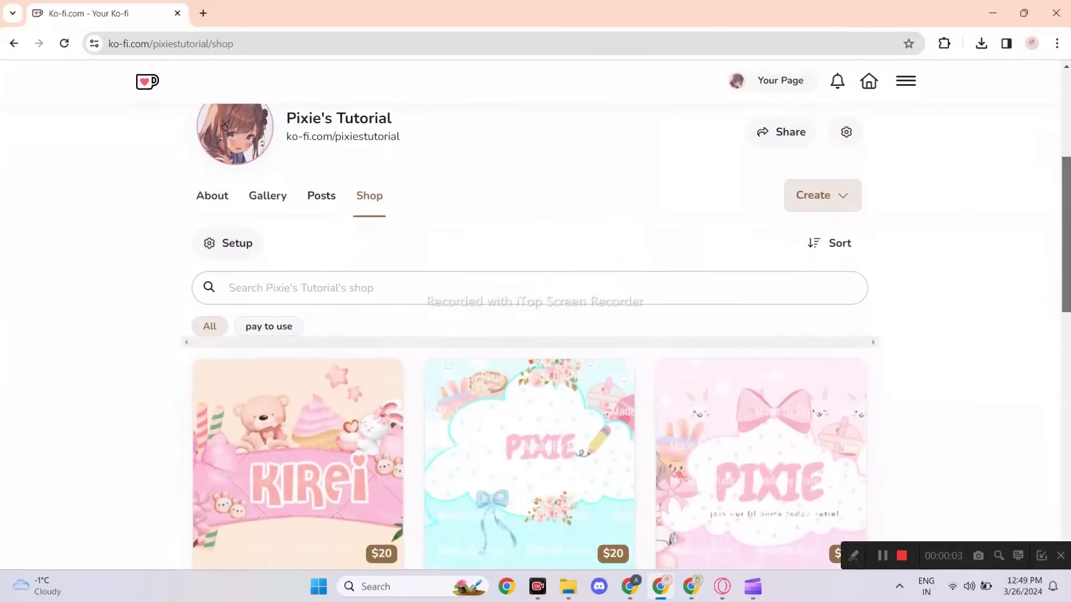
pyautogui.scroll(-2, 535, 335)
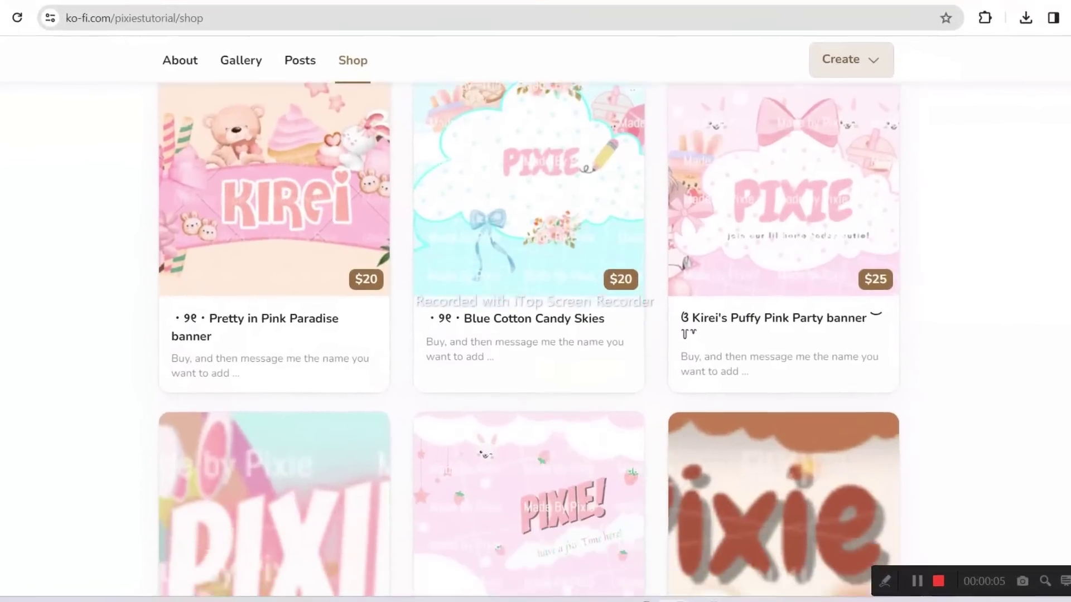
pyautogui.scroll(-2, 536, 335)
pyautogui.scroll(-2, 535, 335)
pyautogui.scroll(-1, 536, 335)
pyautogui.scroll(-2, 535, 335)
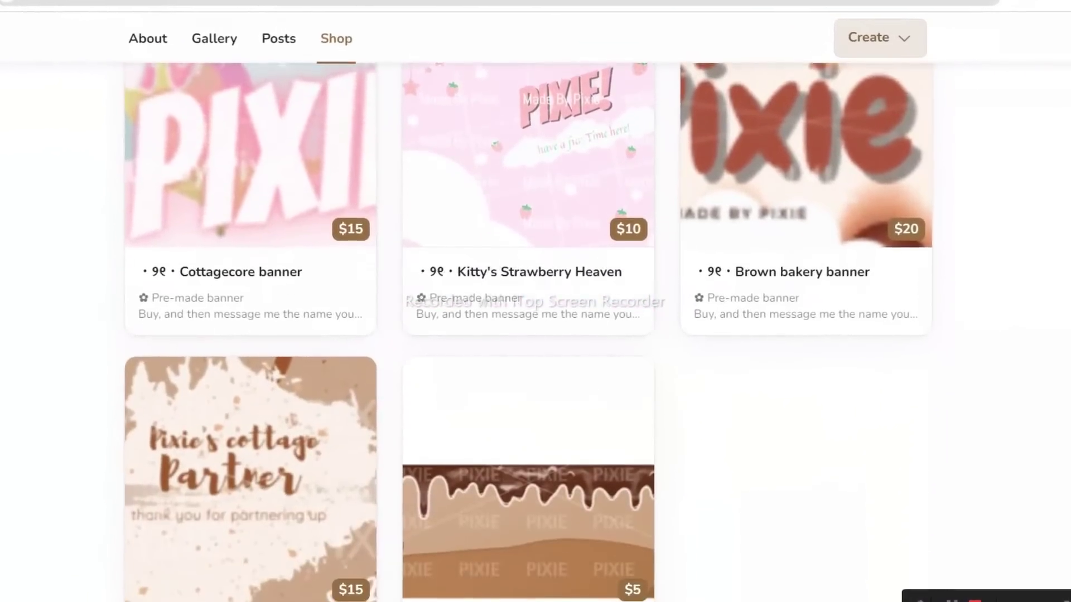
pyautogui.scroll(-1, 536, 334)
pyautogui.scroll(-2, 535, 335)
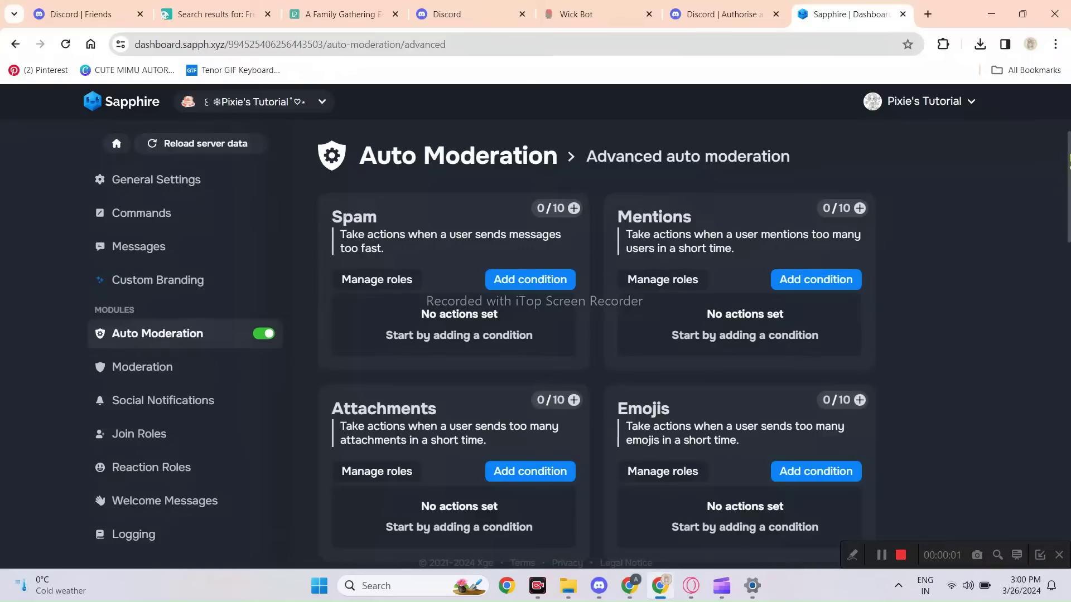
pyautogui.scroll(-1, 595, 335)
pyautogui.scroll(-1, 596, 334)
pyautogui.scroll(-2, 596, 335)
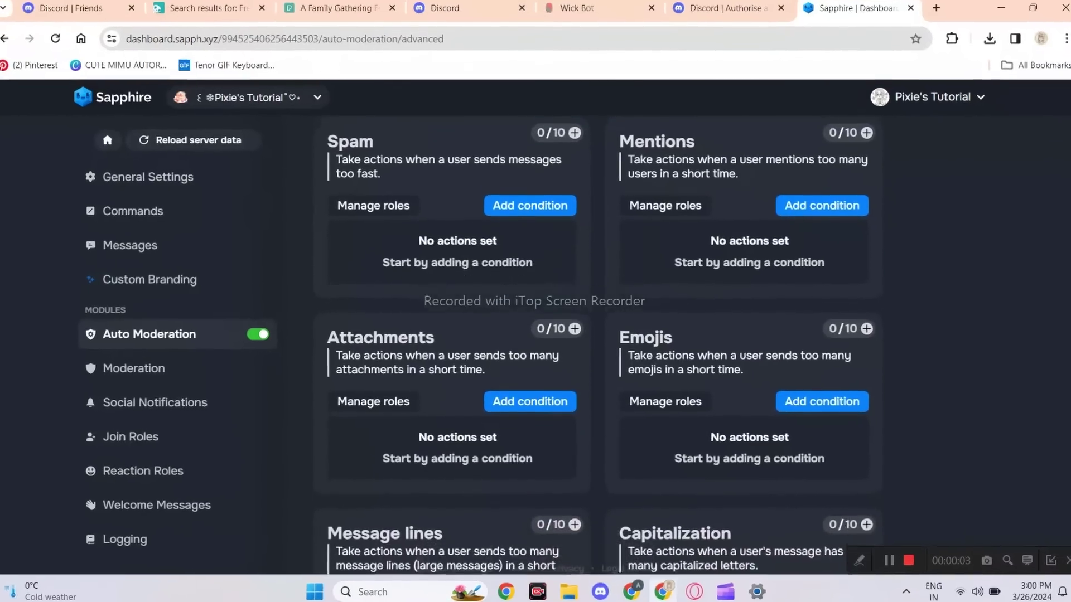
pyautogui.scroll(-2, 596, 335)
pyautogui.scroll(-2, 596, 334)
pyautogui.scroll(-2, 596, 335)
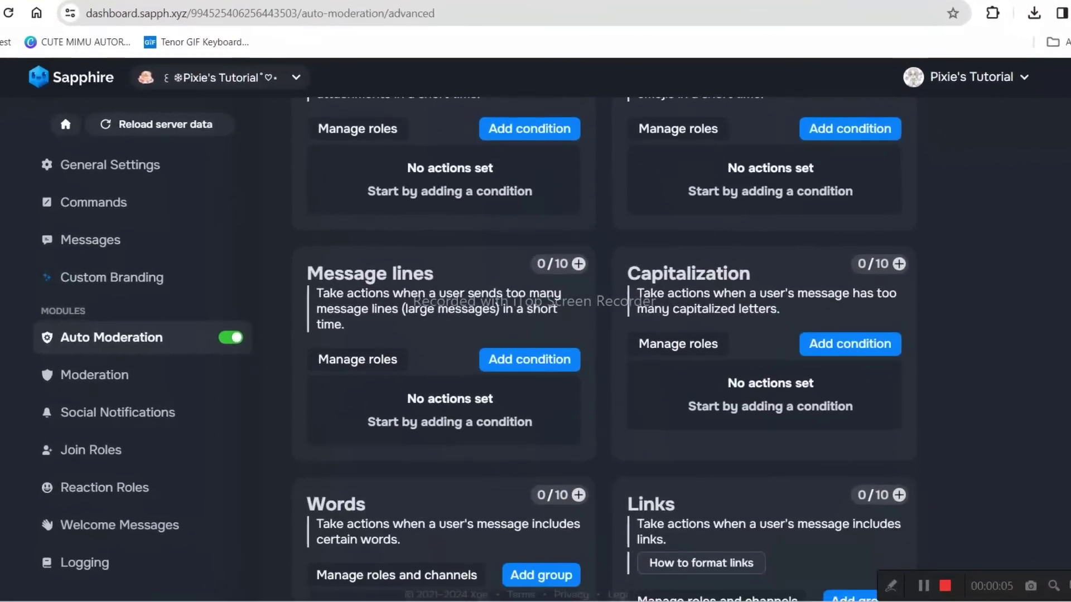
pyautogui.scroll(-2, 596, 335)
pyautogui.scroll(-1, 596, 335)
pyautogui.scroll(-2, 596, 335)
pyautogui.scroll(-2, 596, 335)
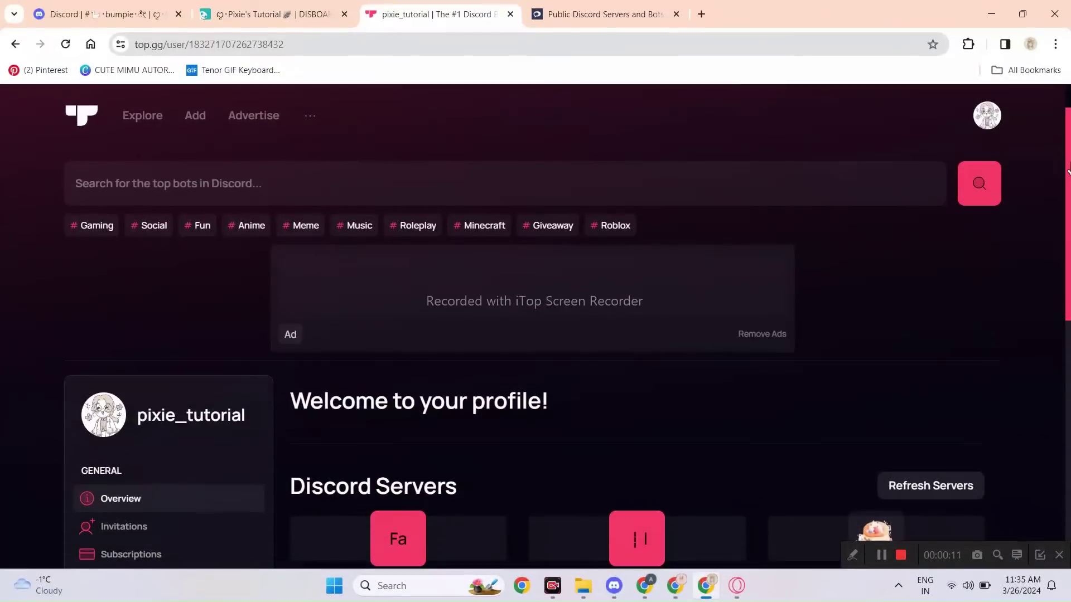
pyautogui.scroll(-2, 1068, 199)
pyautogui.scroll(-2, 1068, 199)
pyautogui.scroll(-1, 1068, 199)
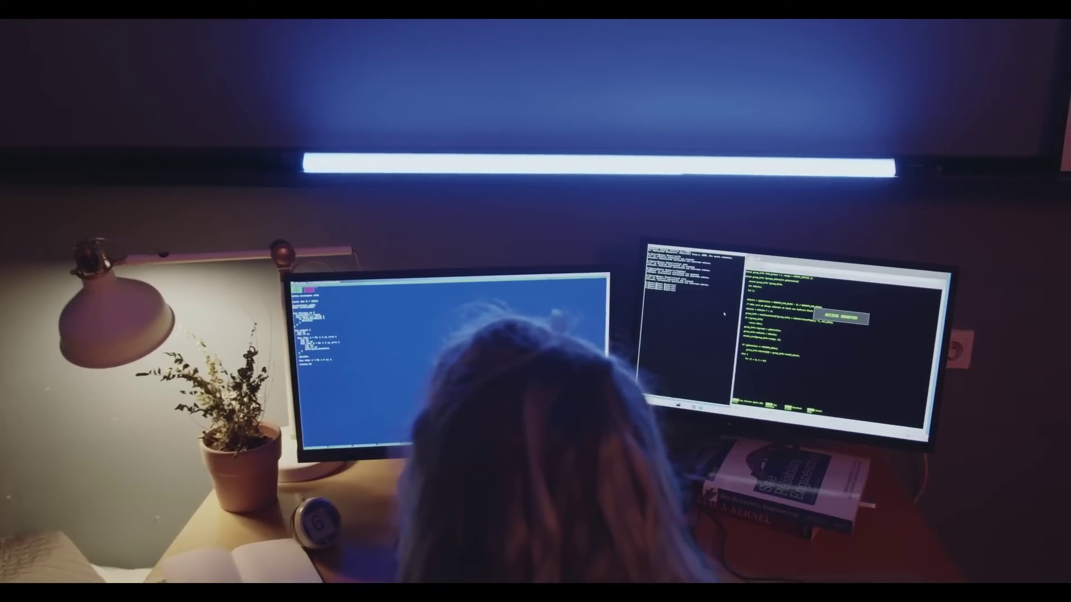
pyautogui.scroll(-1, 1069, 221)
pyautogui.scroll(-1, 1069, 222)
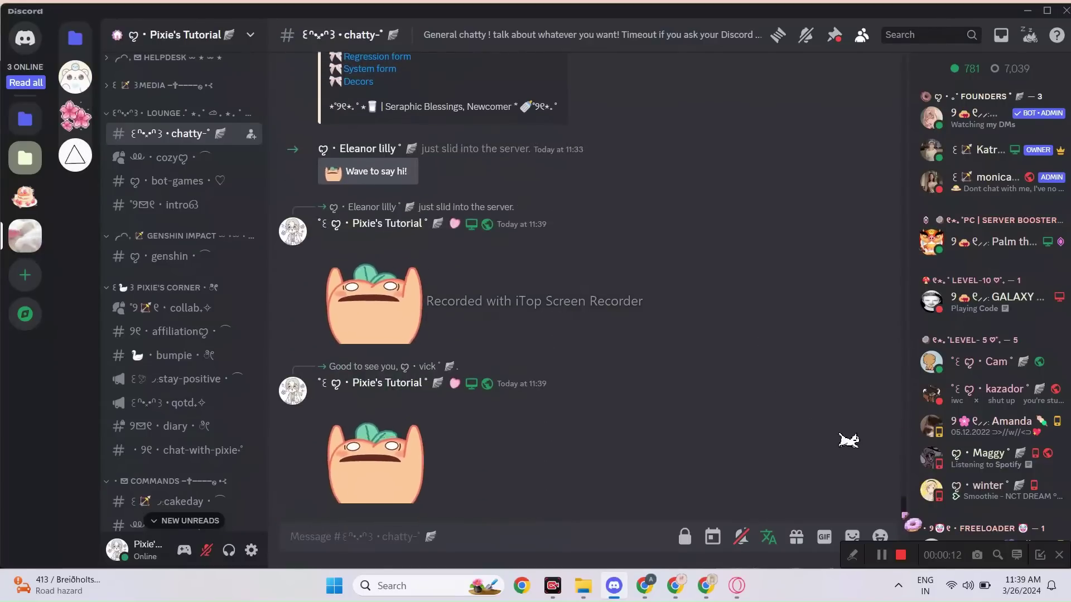
pyautogui.scroll(3, 849, 441)
pyautogui.scroll(3, 849, 441)
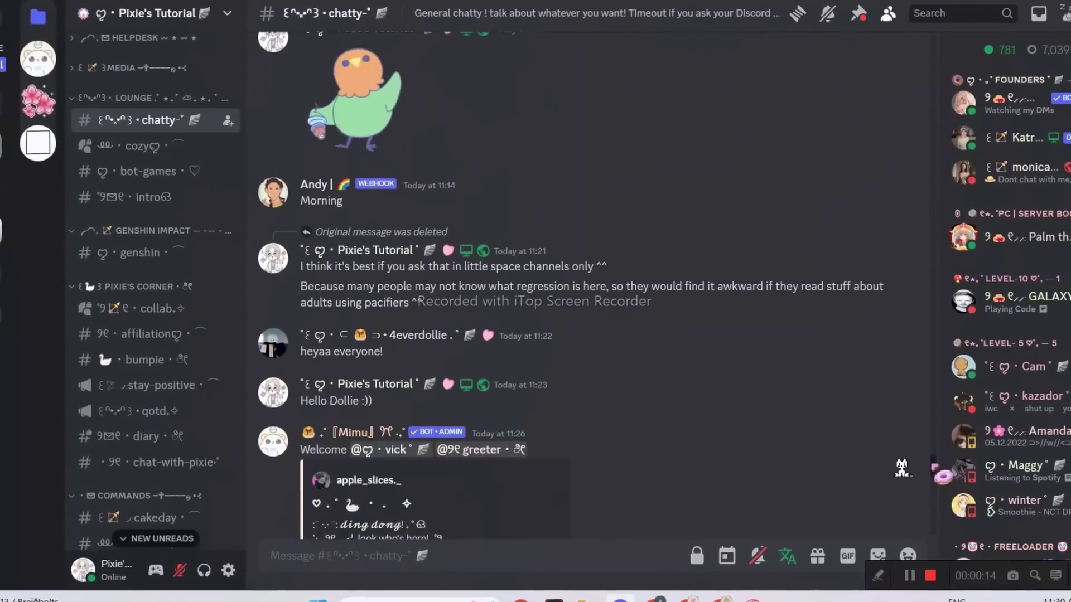